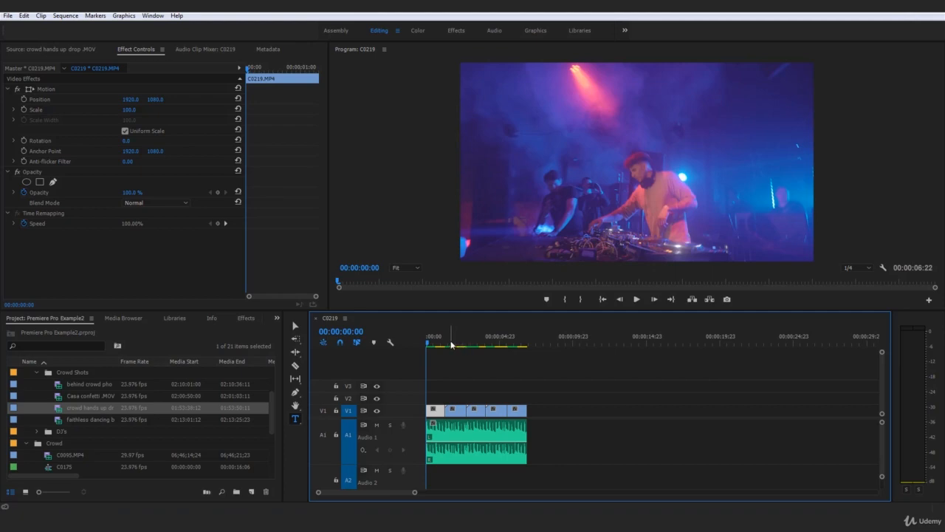
left_click(451, 344)
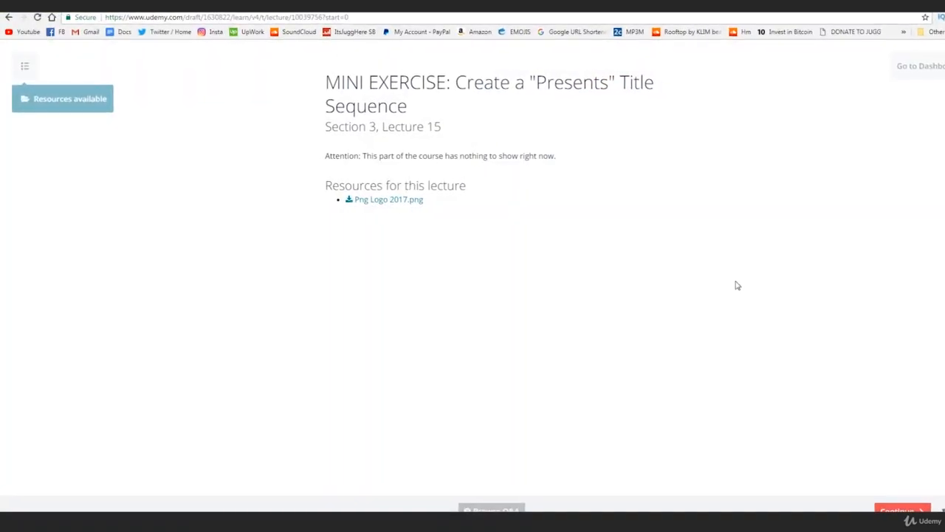
left_click(77, 101)
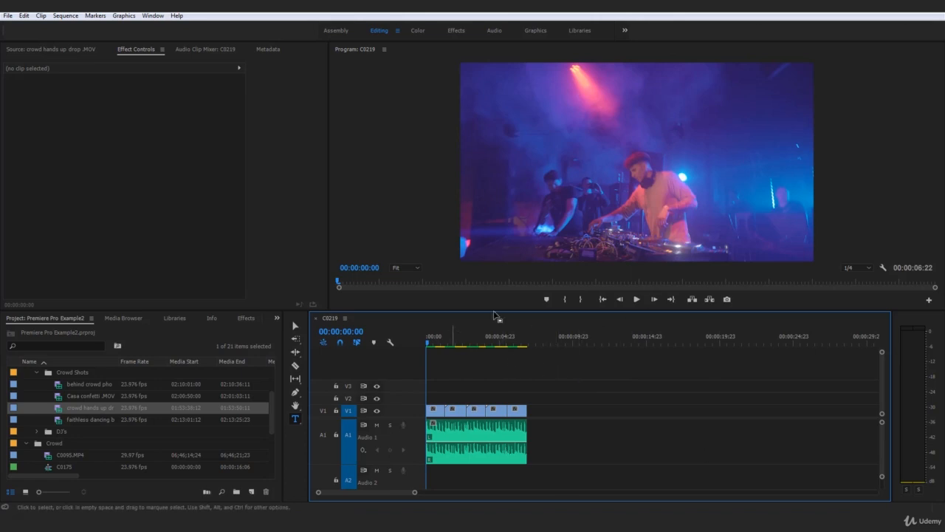
left_click_drag(632, 360, 454, 435)
left_click(493, 447)
left_click(555, 367)
Switch to the Graphics workspace and place the "Your Title Here" title template on track V2 at the sequence start.
left_click(536, 31)
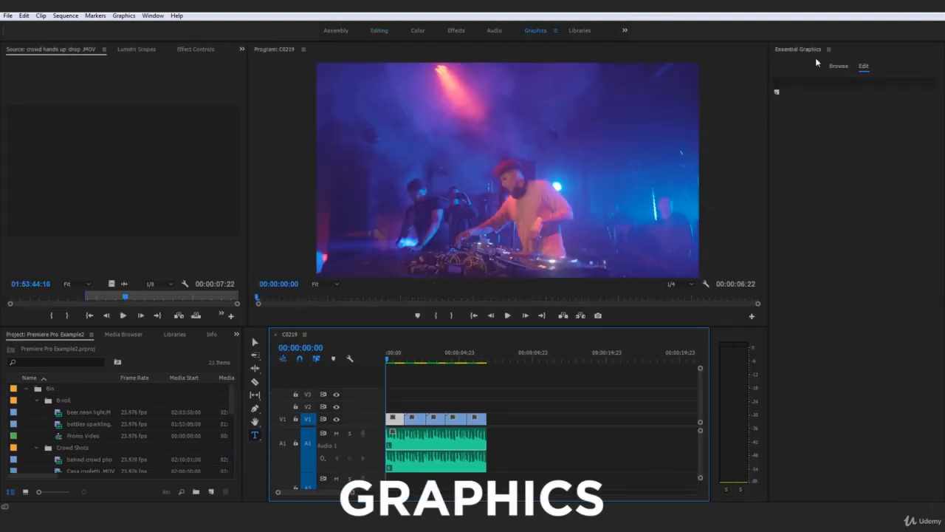
left_click(838, 66)
left_click_drag(826, 226, 387, 409)
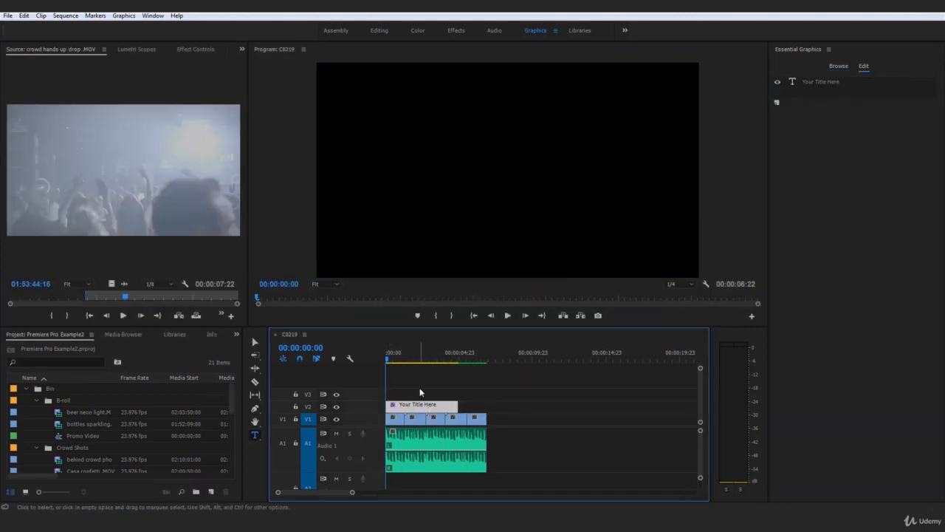
Cut the title on V2 at the end of the first video clip and delete the remaining part.
key("c")
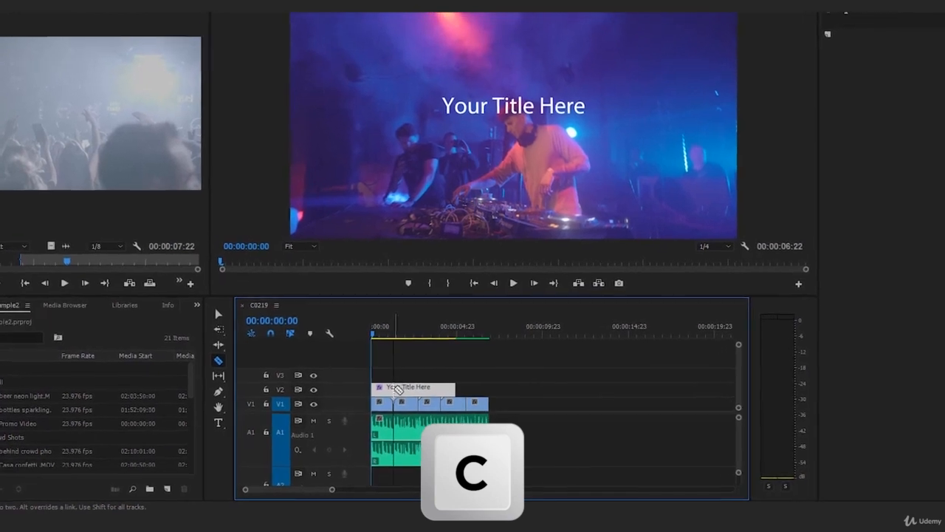
left_click(396, 386)
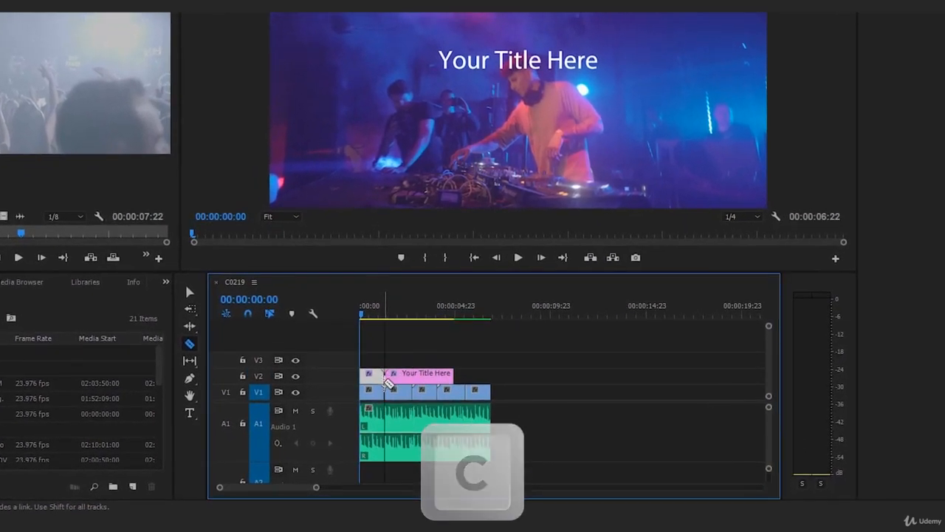
key("v")
left_click(429, 375)
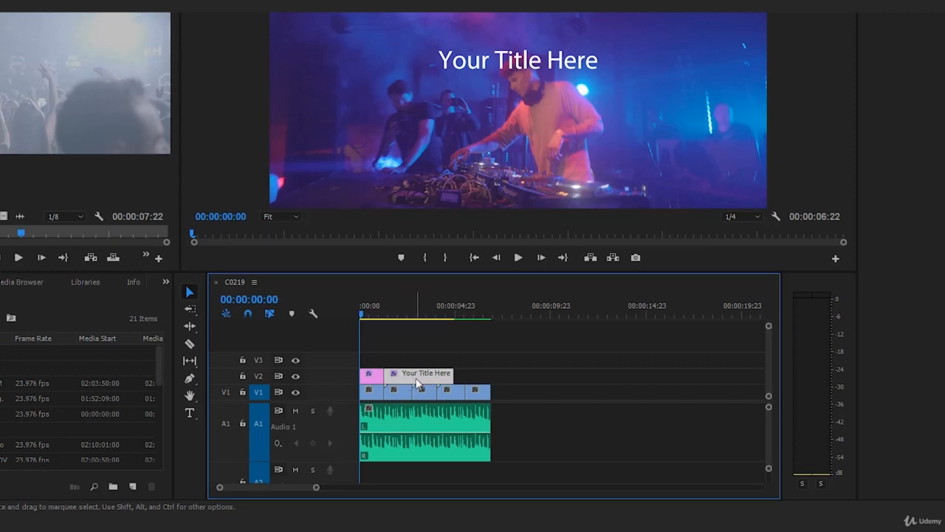
key("Delete")
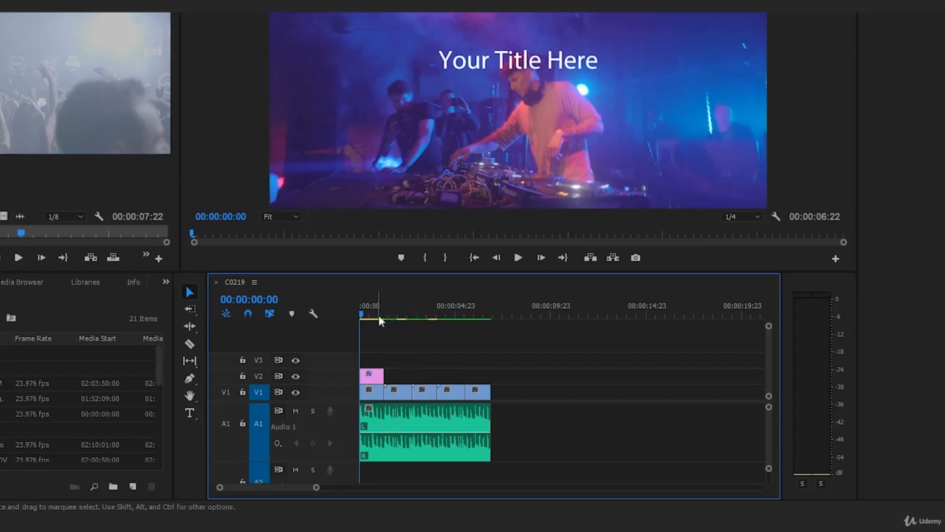
Replace the placeholder title text with the presenter's full name followed by "PRESENTS", all in capitals.
left_click(517, 62)
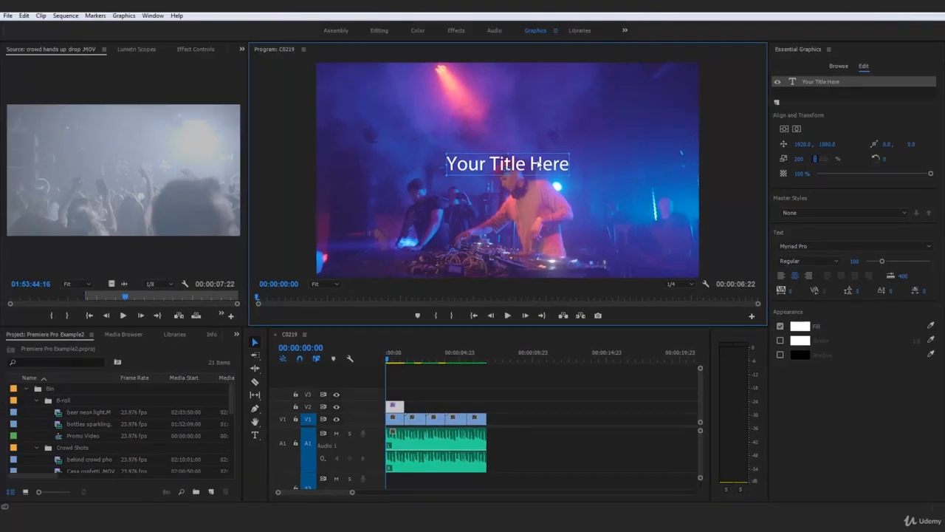
key("t")
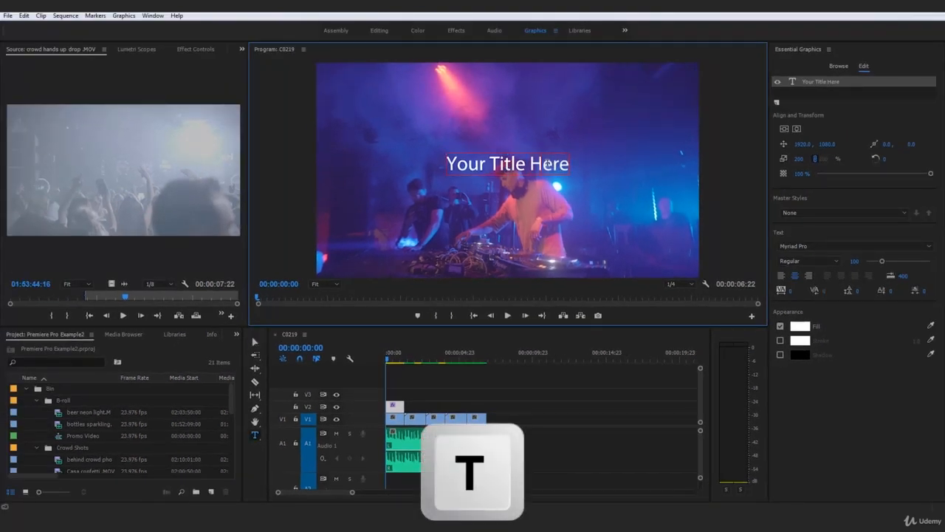
triple_click(547, 164)
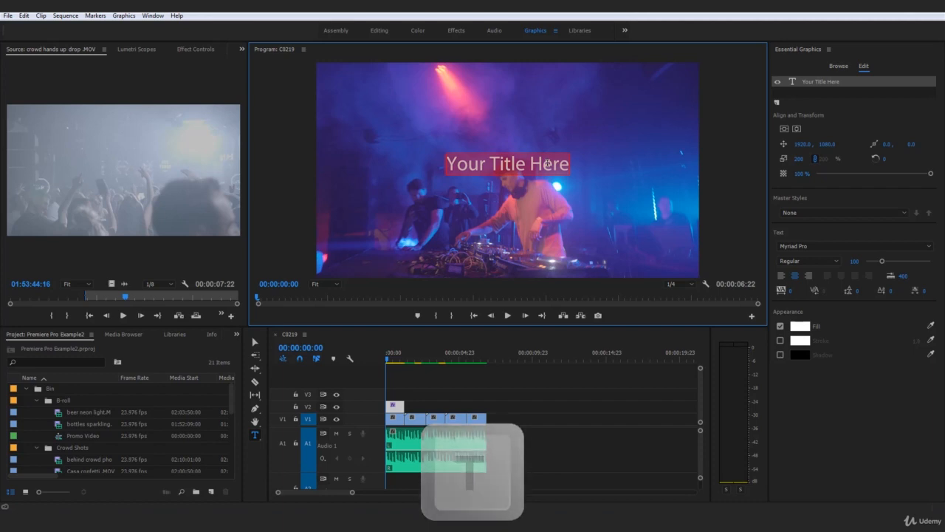
type("JAC")
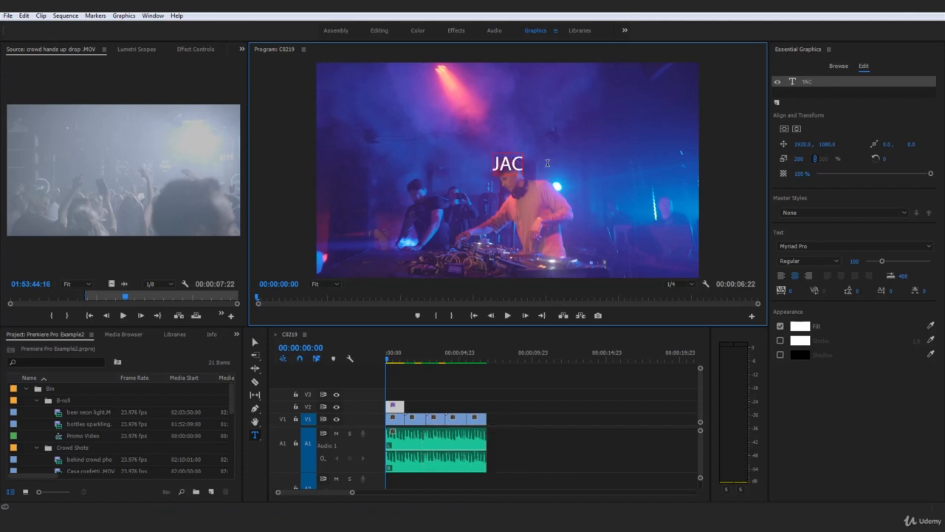
type("K COL")
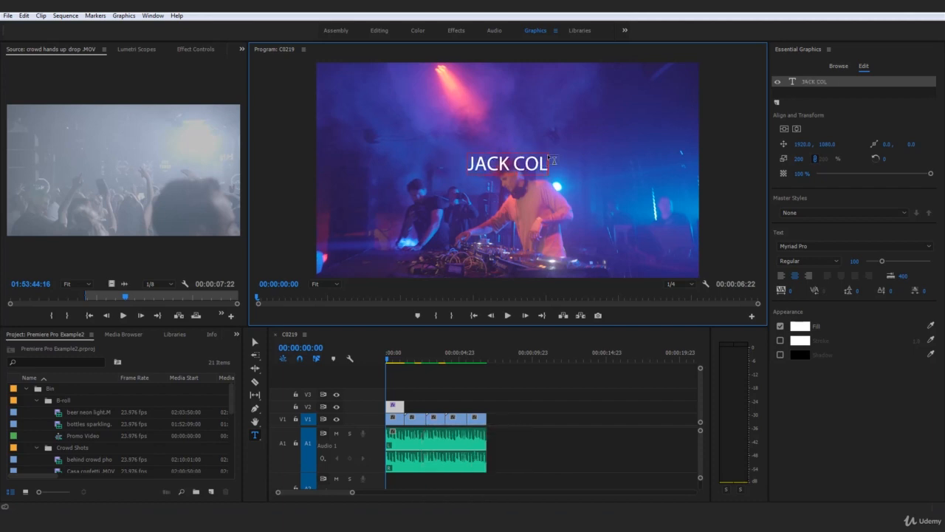
type("E PRE")
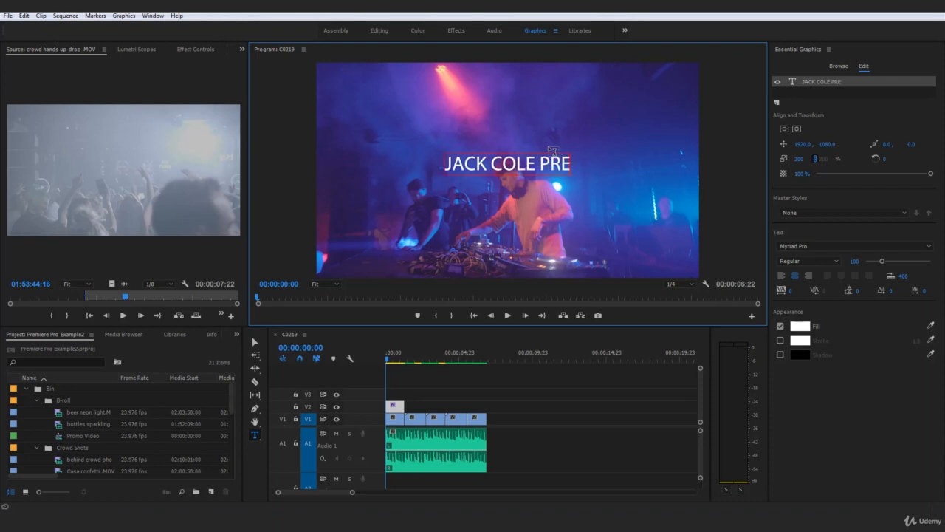
type("SENTS")
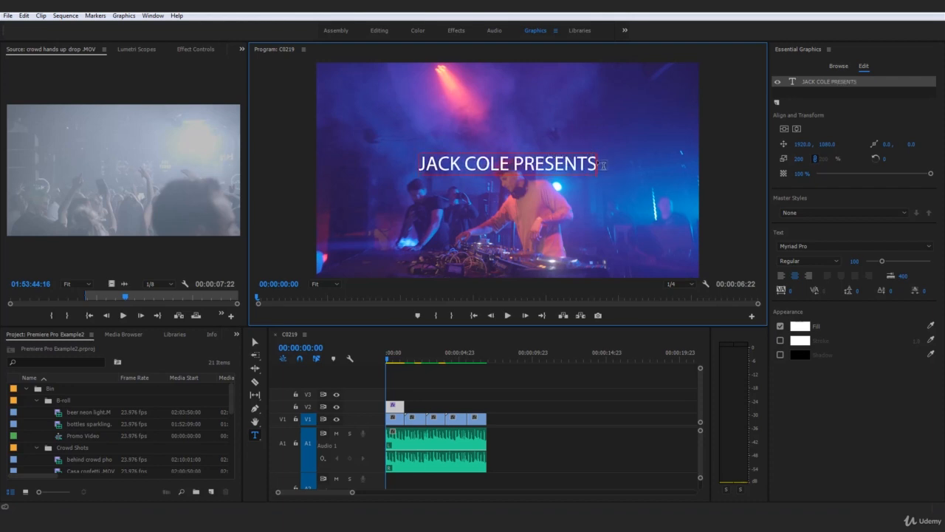
Set the whole title's font to Gotham Bold and enlarge it to a size of about 146.
left_click_drag(562, 171, 407, 171)
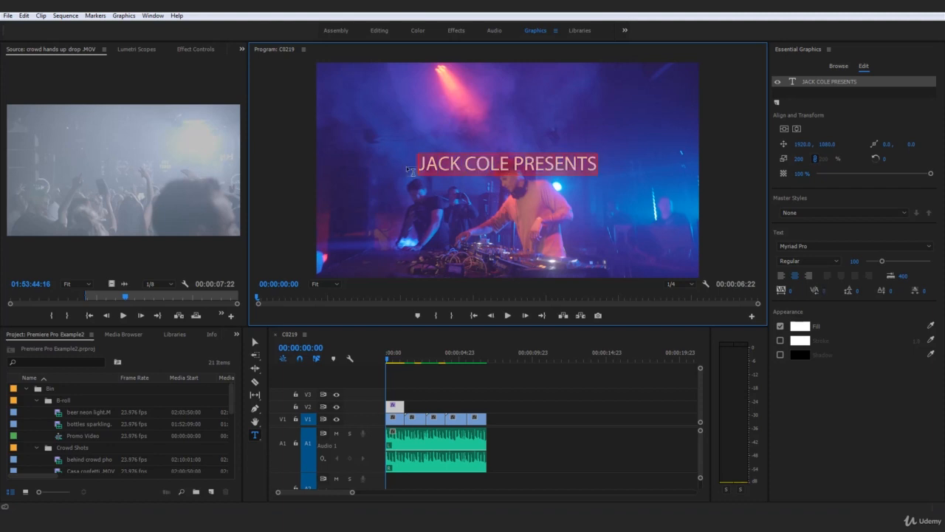
left_click(798, 249)
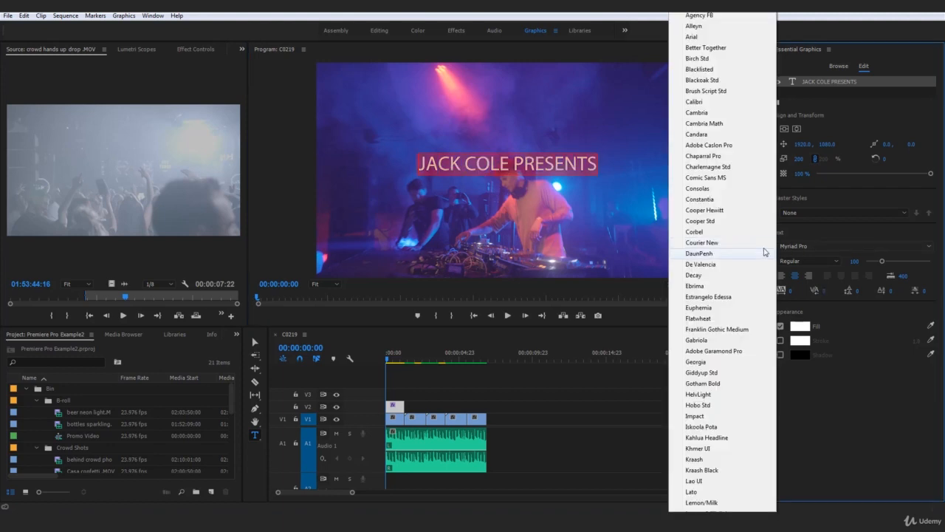
left_click(727, 387)
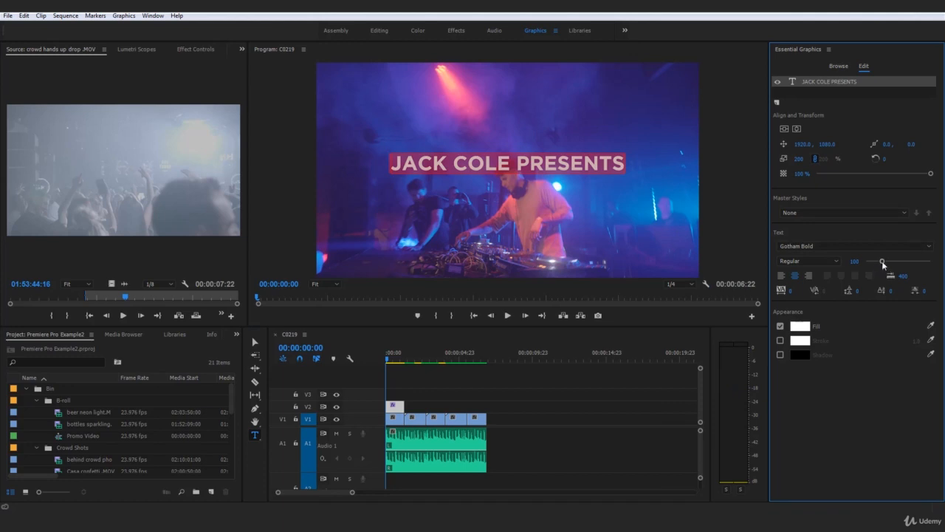
left_click_drag(883, 265, 890, 264)
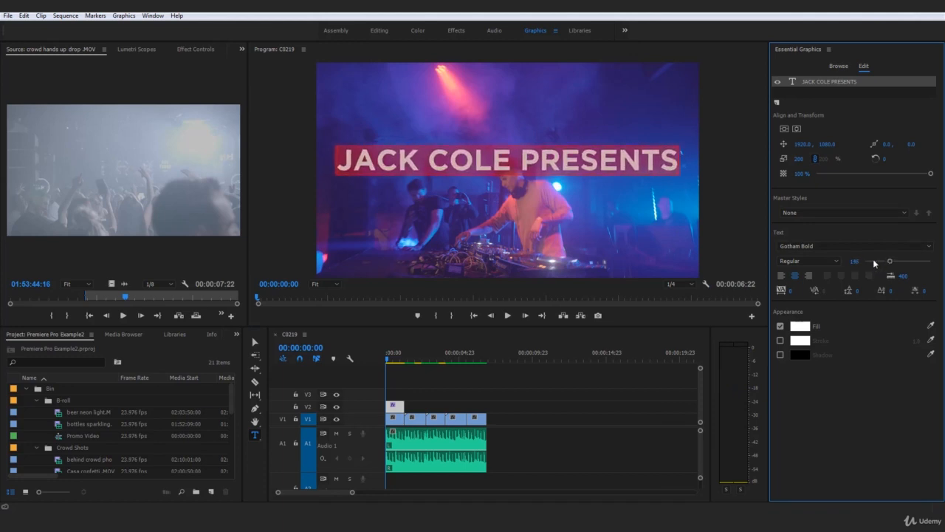
Center the title vertically and horizontally in the frame, and deselect it.
left_click(795, 128)
left_click(785, 129)
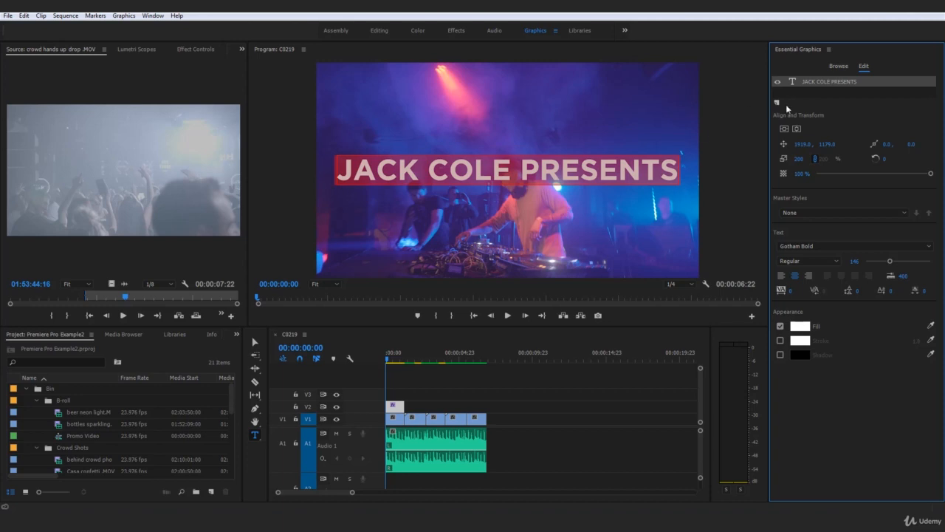
left_click(590, 409)
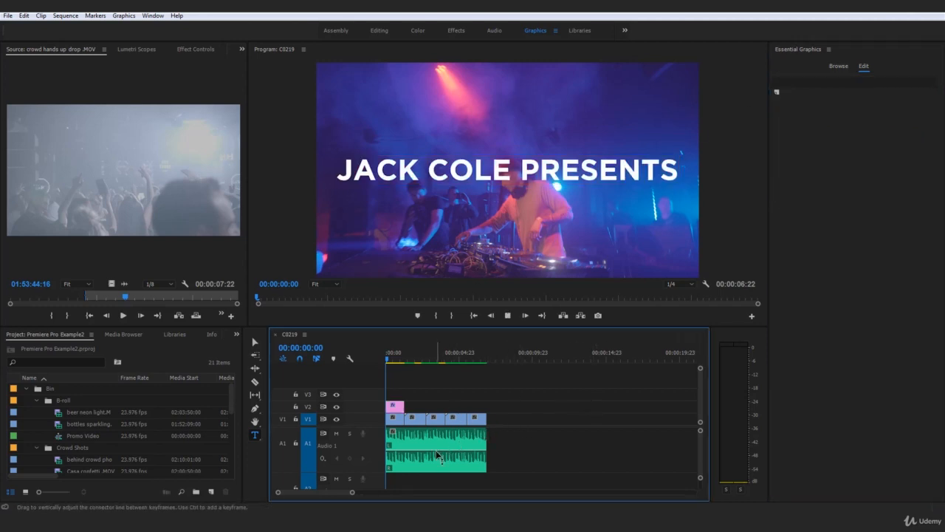
Play the opening of the sequence to check the title's timing, and return the playhead to the start.
key("space")
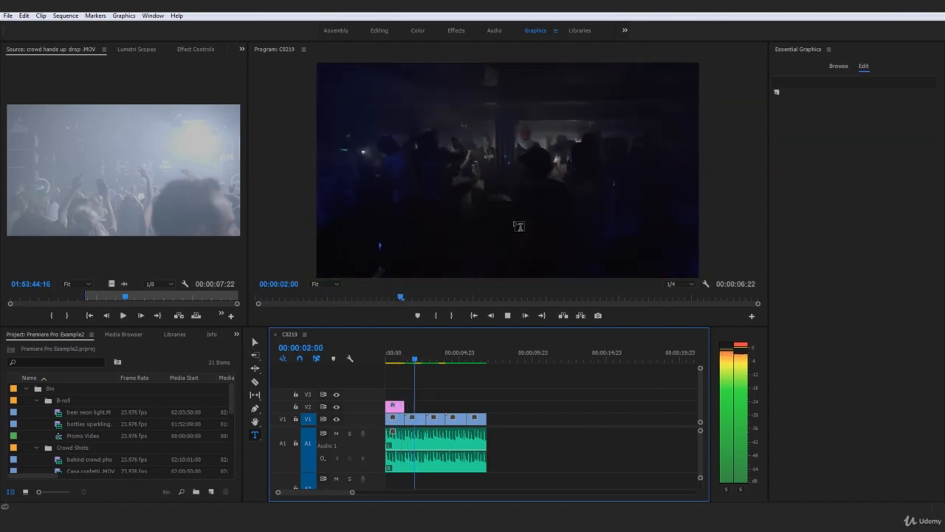
left_click_drag(417, 355, 375, 361)
key("space")
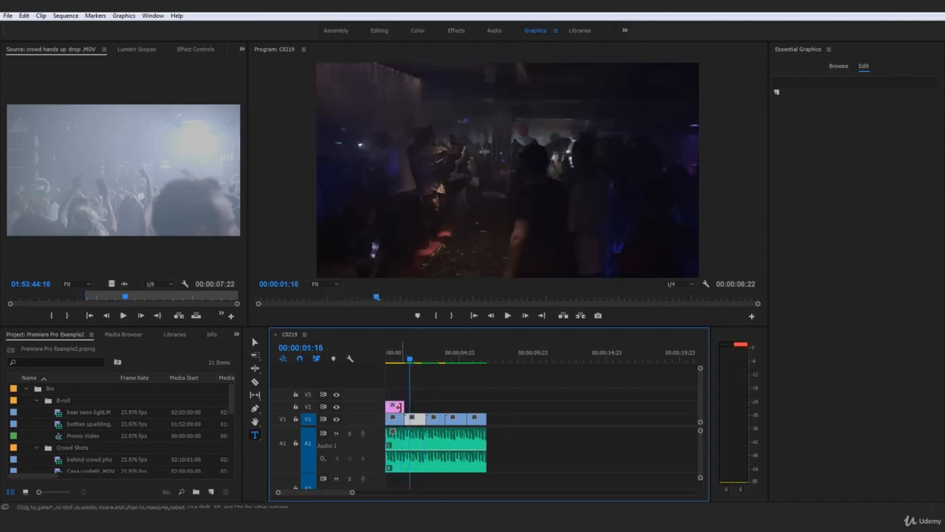
left_click_drag(398, 358, 350, 360)
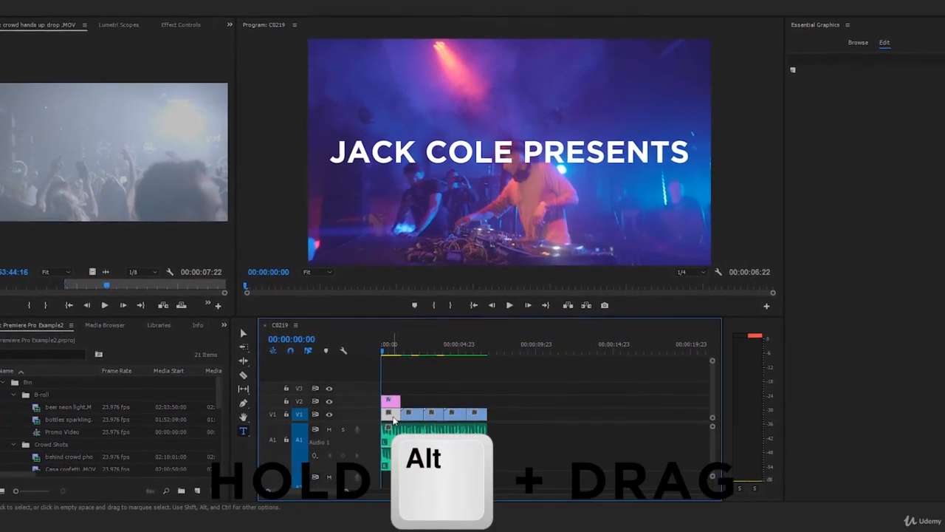
Duplicate the opening title on V2 above the third video clip and move the playhead to the copy's start.
left_click(395, 401)
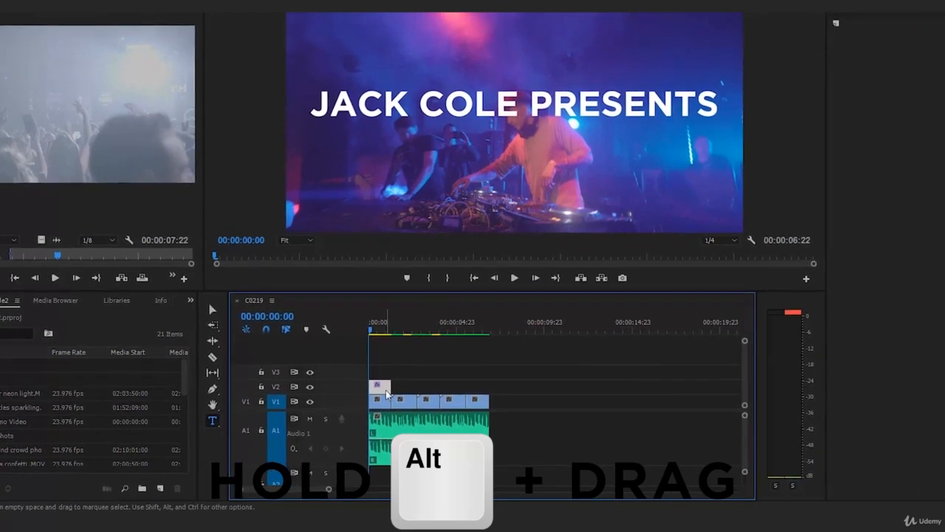
left_click_drag(394, 392, 413, 392)
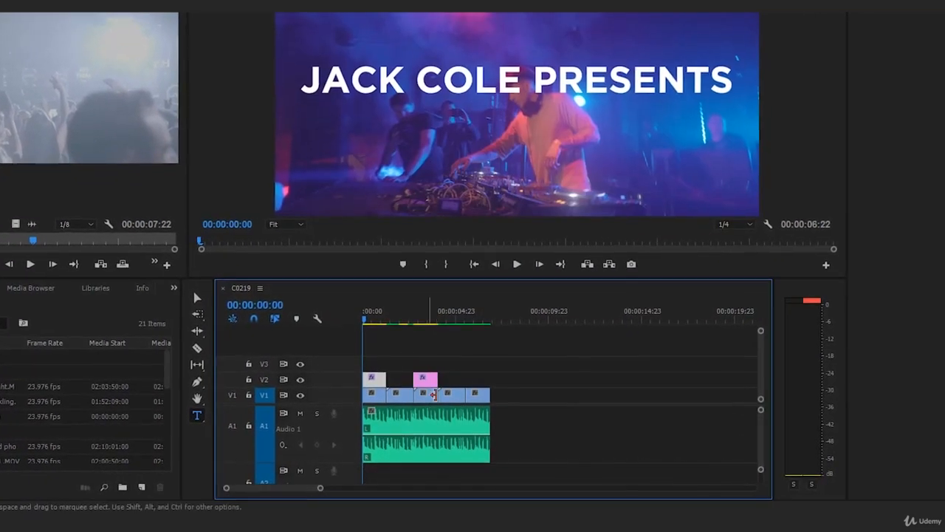
left_click(414, 305)
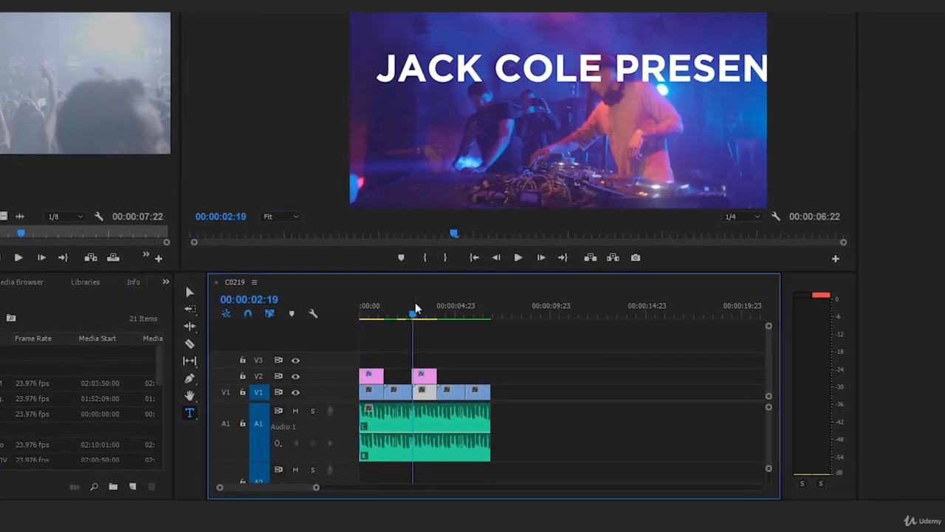
Replace the text of the duplicated title over the third clip with "IN COLLABORATION WITH".
left_click(428, 382)
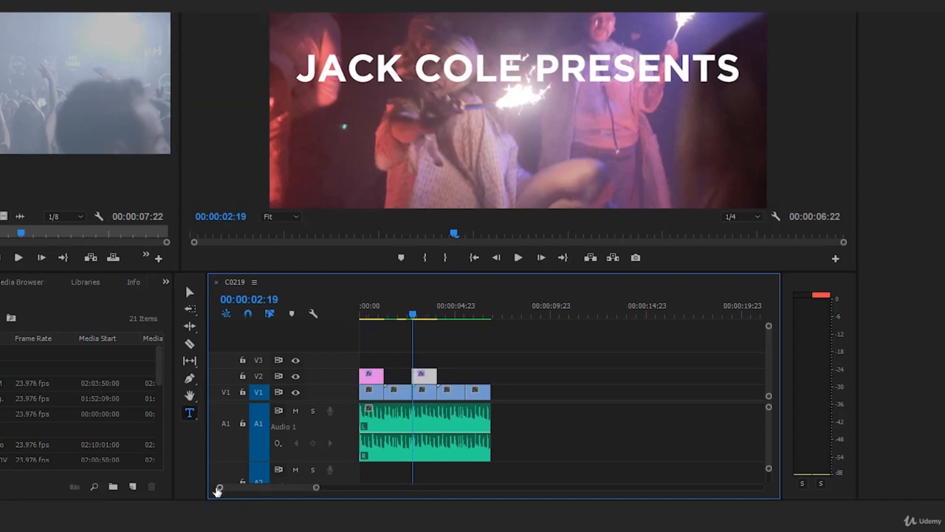
left_click_drag(220, 488, 243, 488)
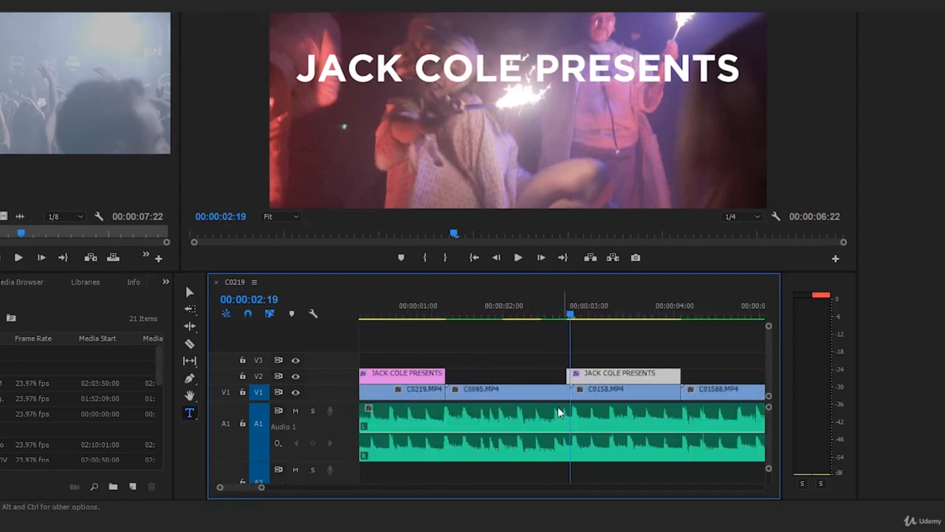
left_click(640, 395)
left_click(629, 374)
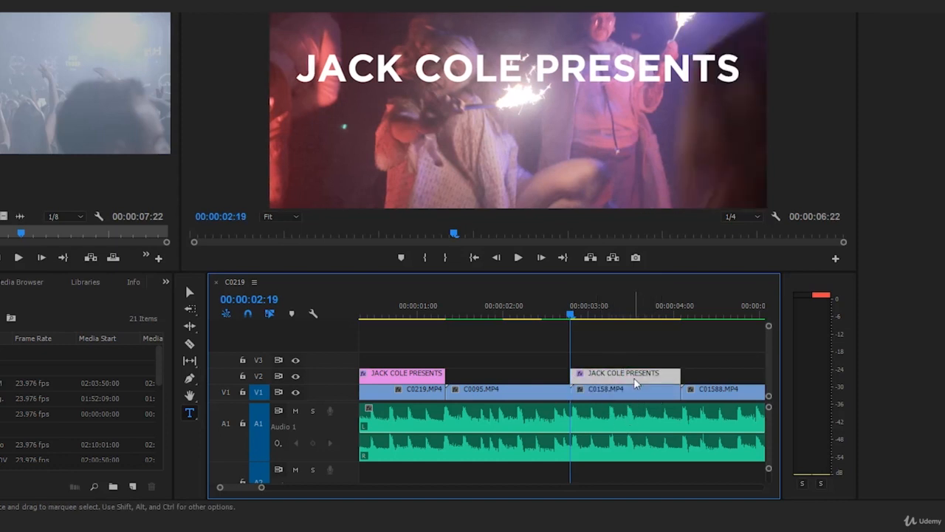
left_click_drag(263, 489, 284, 488)
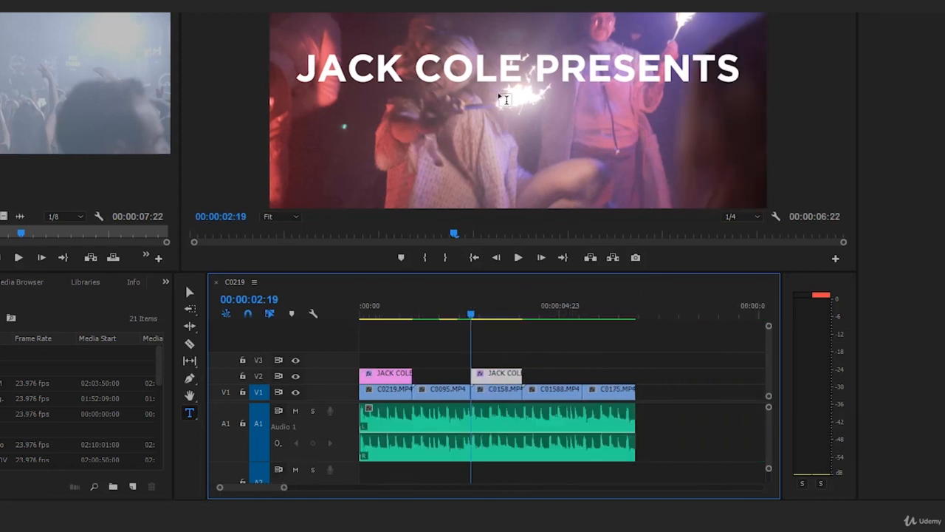
left_click(541, 61)
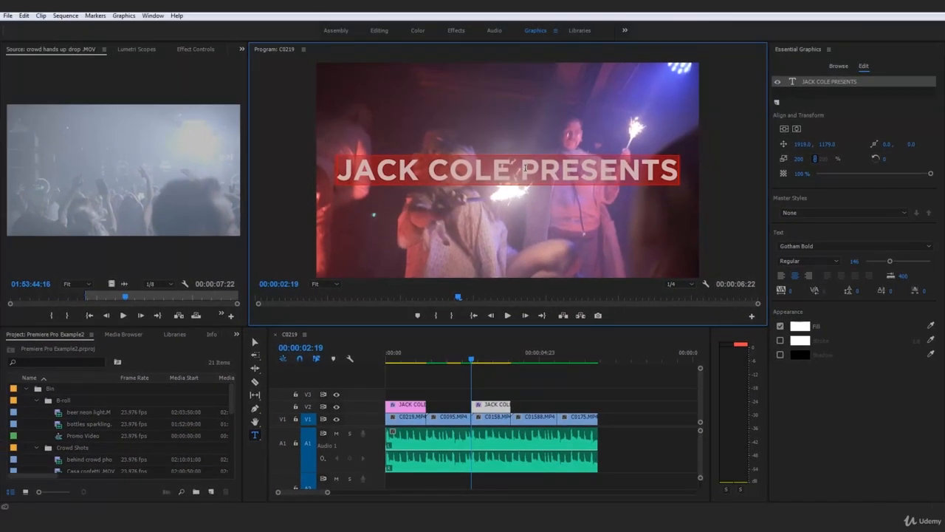
key("BackSpace")
type("IN CO")
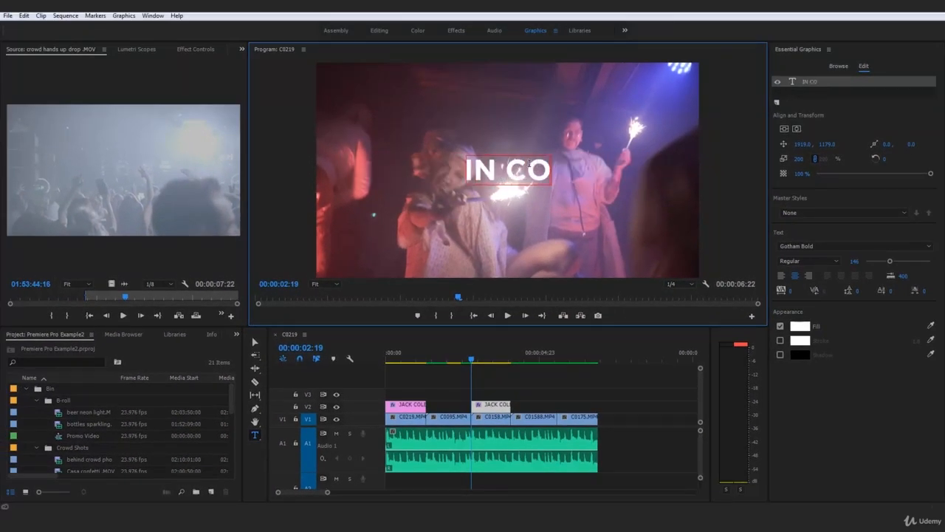
type("LLABO")
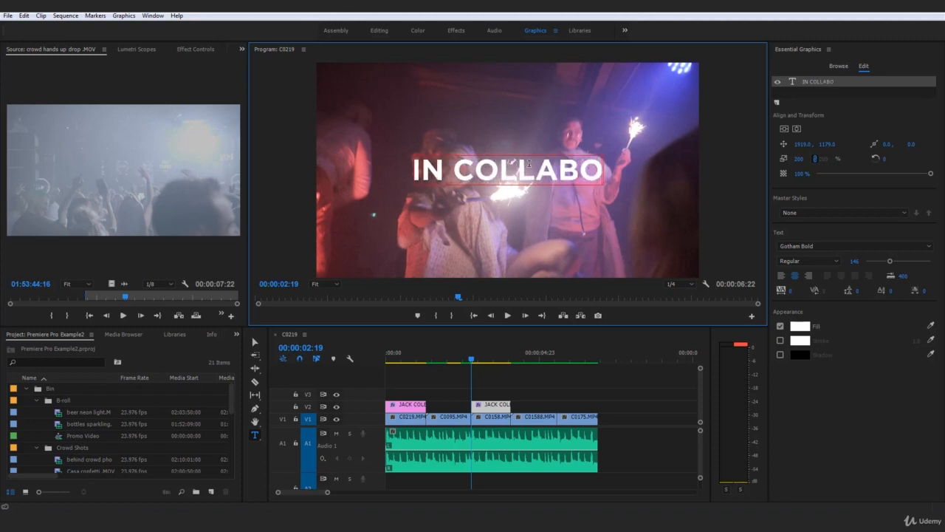
type("RATION")
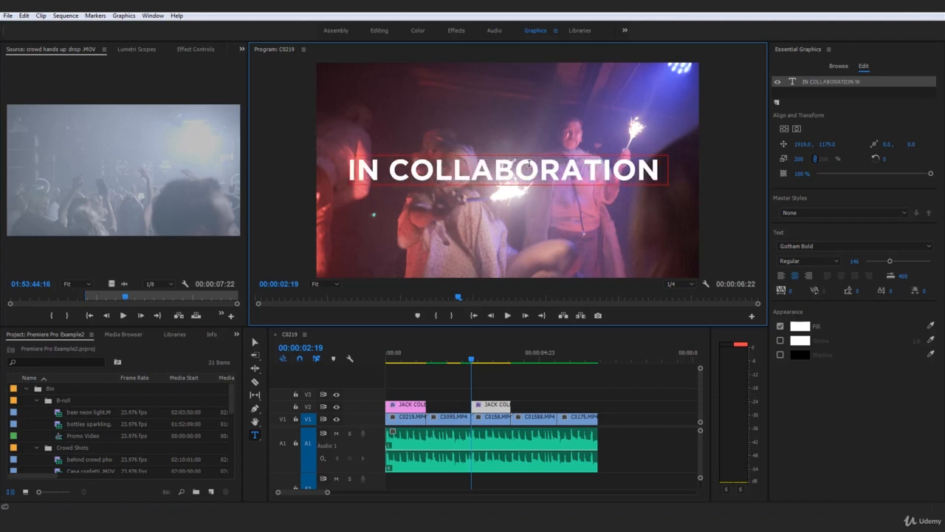
type(" WITH")
Reduce the whole new title's font size to about 128 so it fits the frame, and deselect it.
key("ctrl+a")
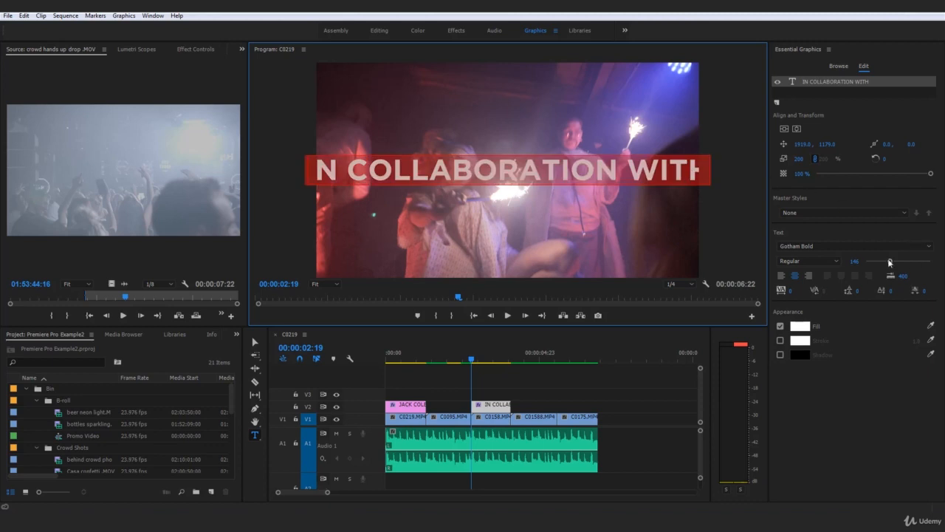
left_click_drag(890, 262, 885, 268)
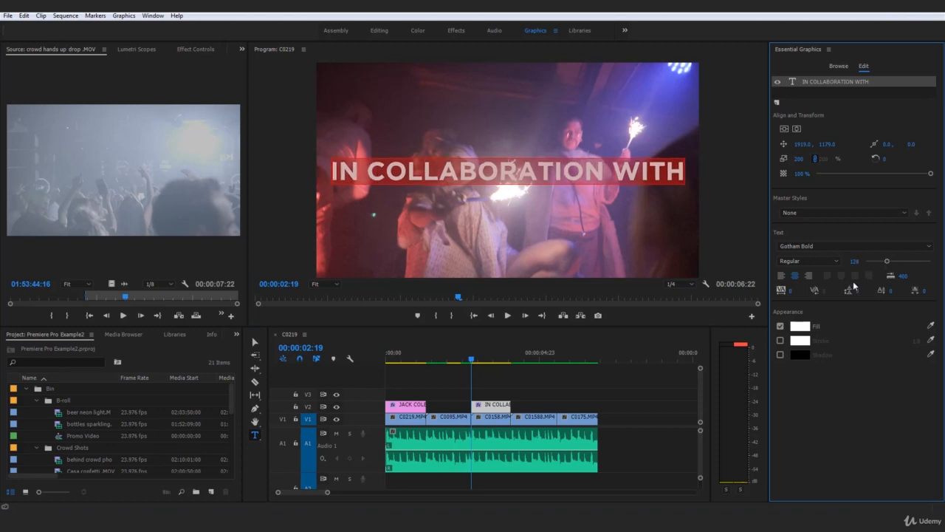
left_click(591, 378)
Play the sequence from the beginning to check both titles, and place the playhead at the start of the last clip.
key("Home")
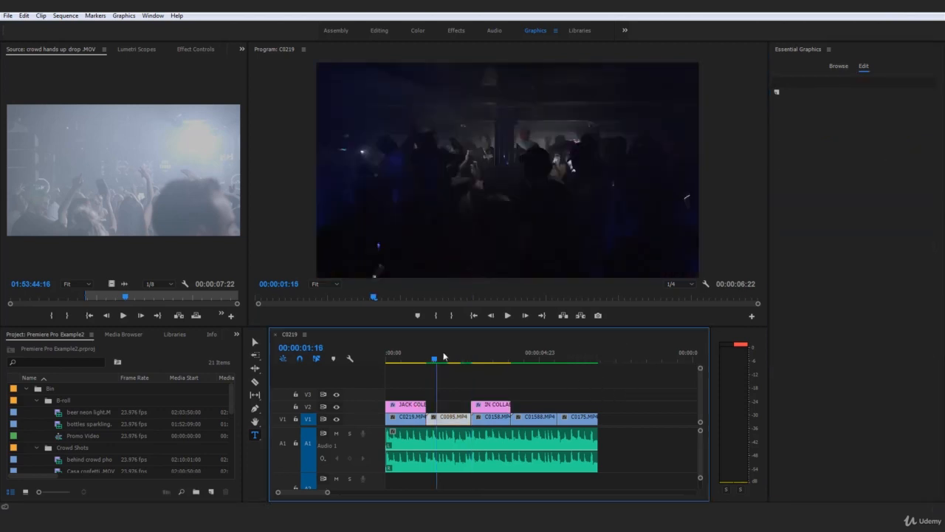
key("space")
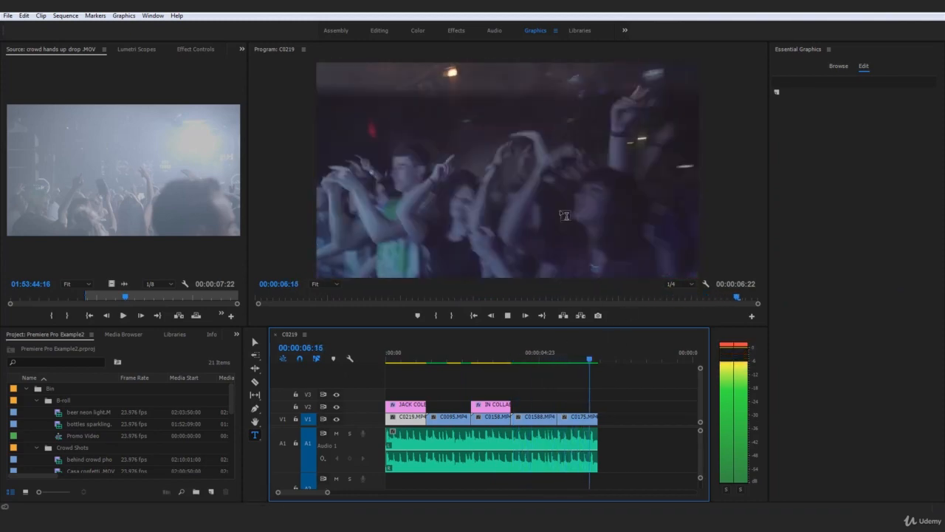
left_click_drag(598, 359, 557, 359)
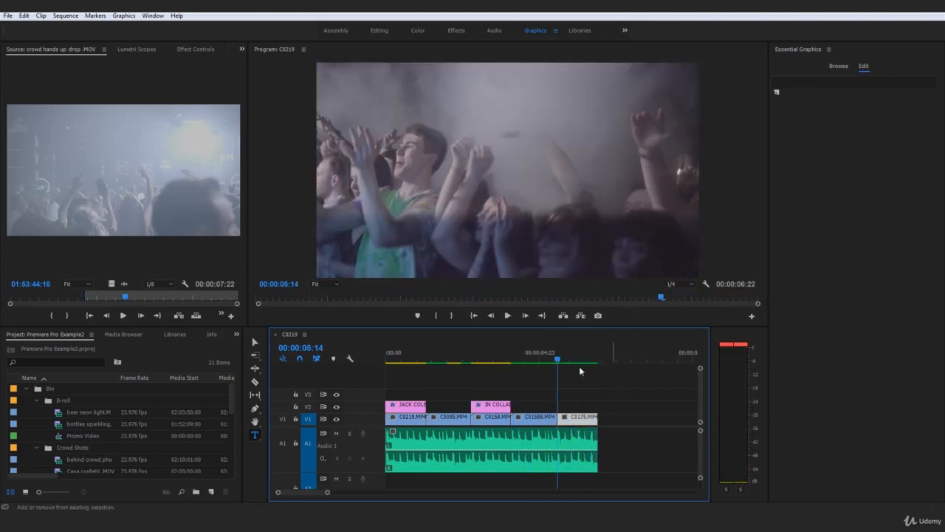
Switch to the Windows desktop folder, open the TQ9 folder and import the Png Logo 2017 file into the project.
left_click_drag(328, 493, 349, 492)
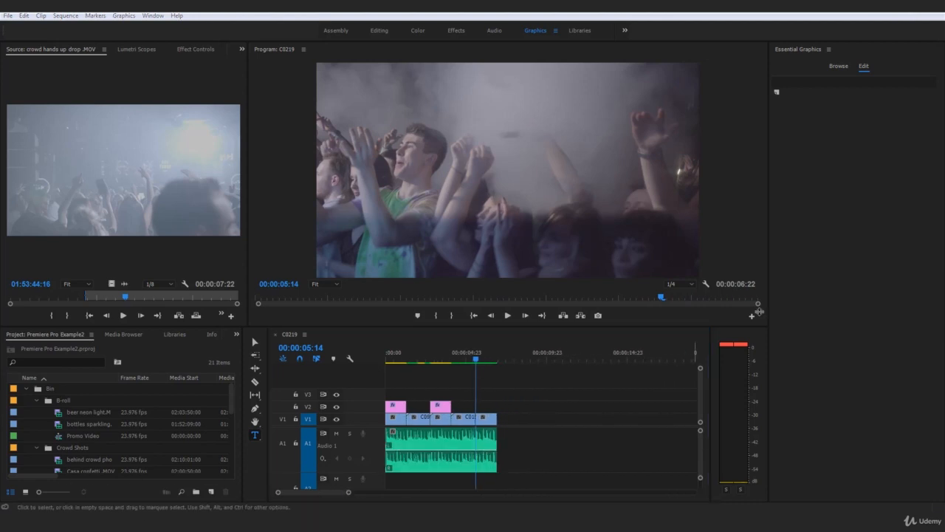
left_click_drag(944, 22, 402, 13)
left_click(390, 127)
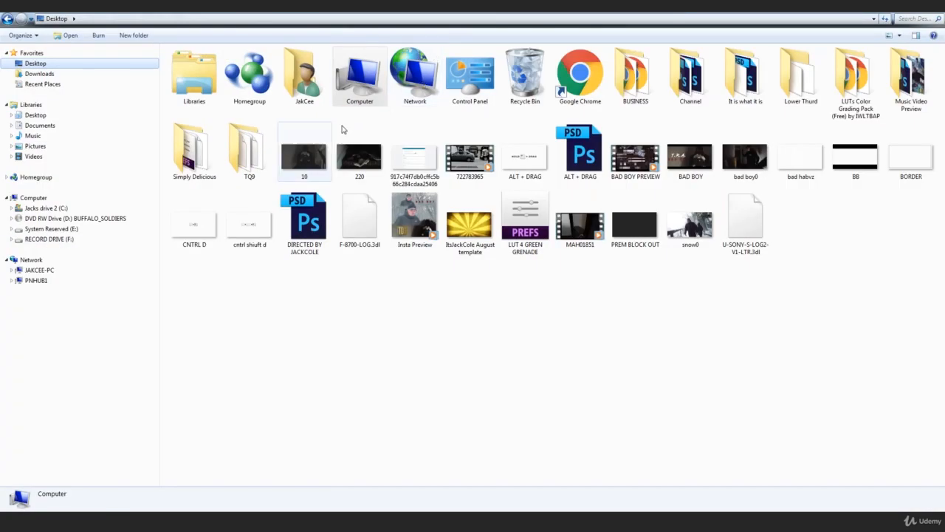
double_click(254, 149)
left_click_drag(520, 236, 198, 456)
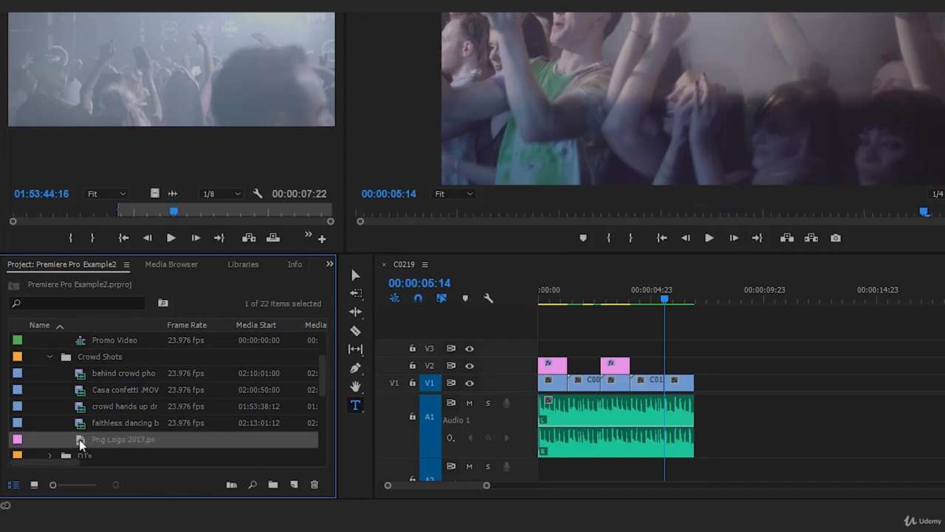
Place the logo on V2 above the last video clip and cut off its excess beyond that clip's end.
left_click_drag(180, 429, 669, 362)
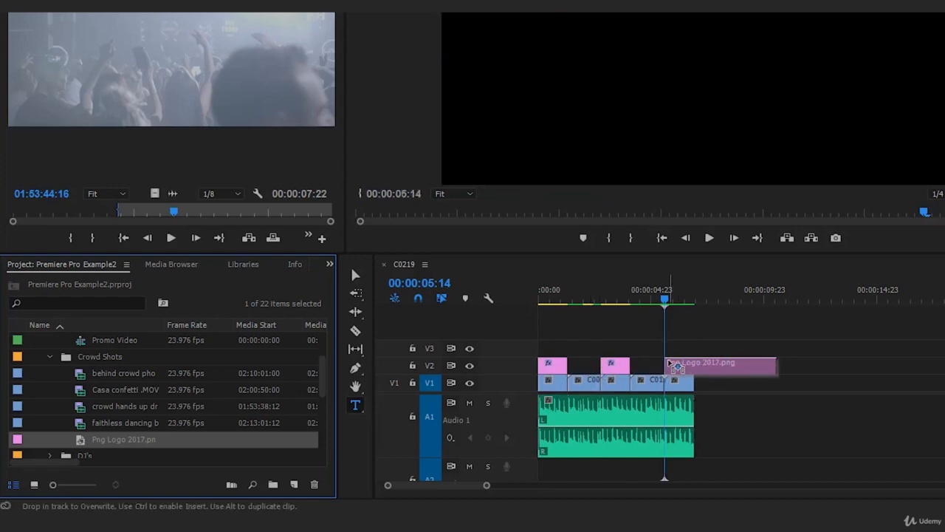
left_click(691, 367)
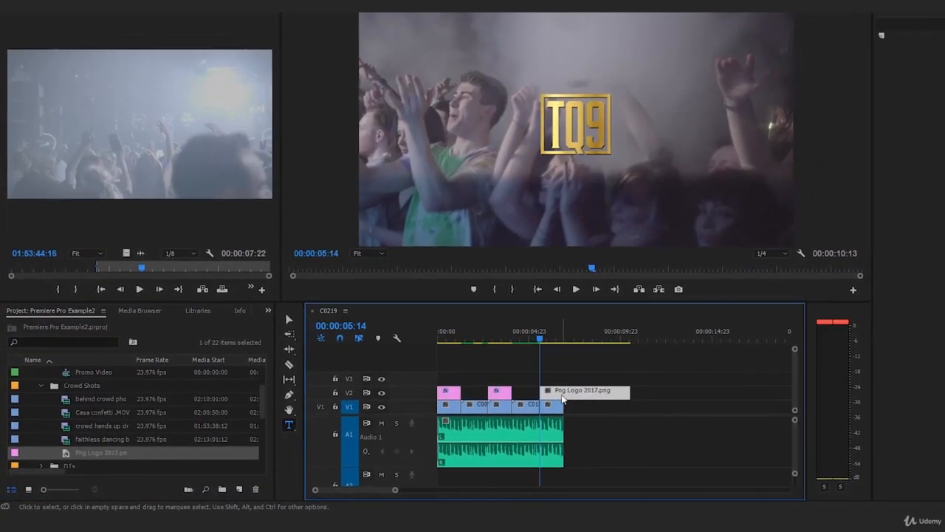
key("c")
left_click(567, 392)
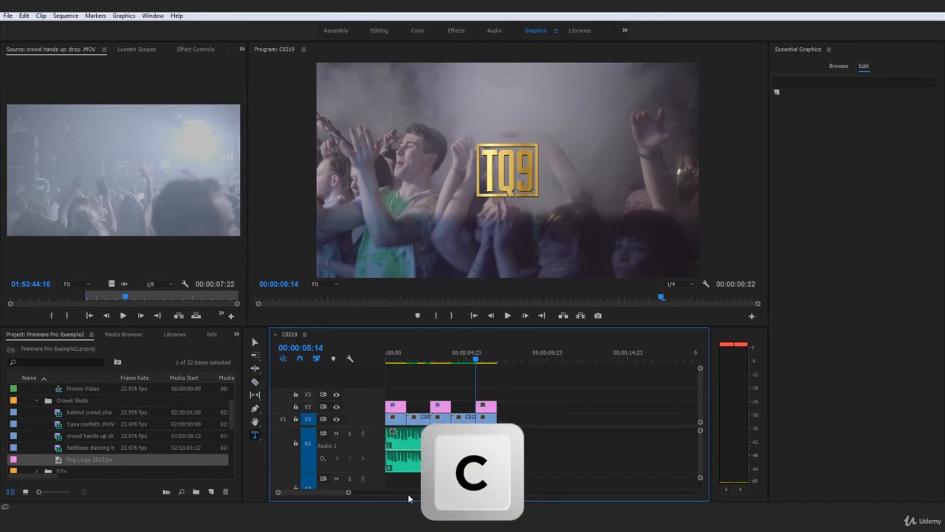
Play the sequence from the beginning to check the titles and logo, and return the playhead to the start.
left_click_drag(348, 492, 378, 498)
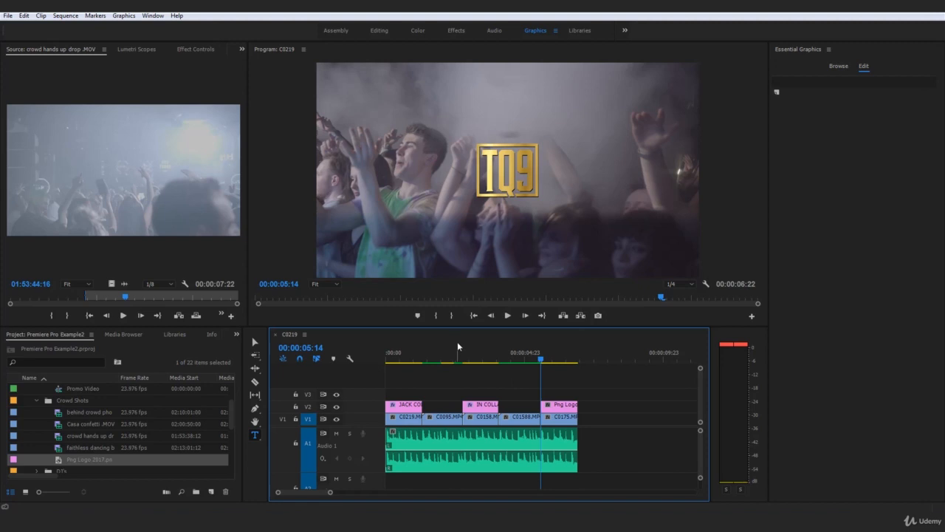
left_click(399, 355)
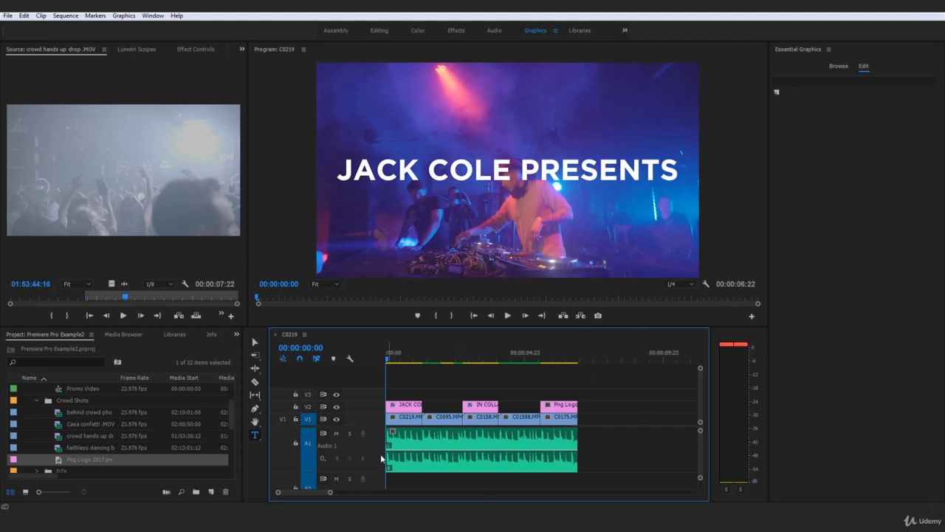
left_click_drag(329, 495, 389, 499)
key("space")
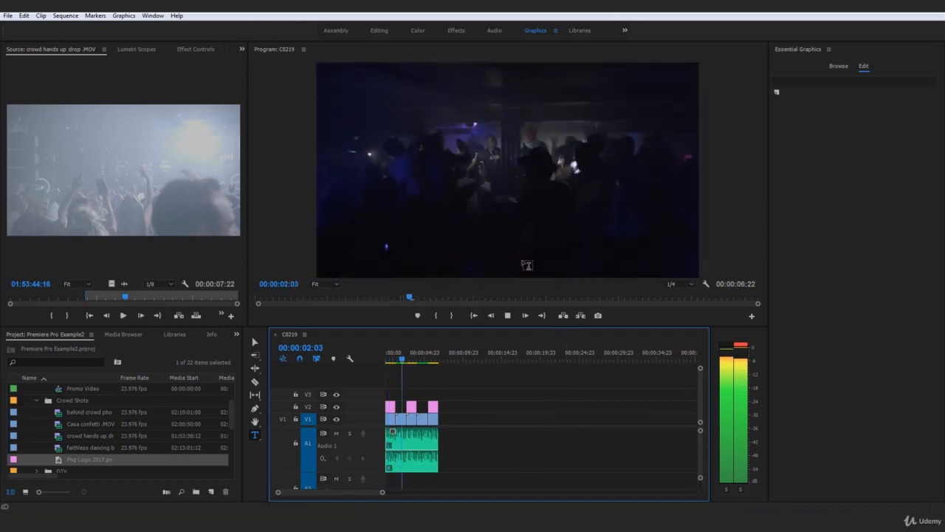
left_click(443, 351)
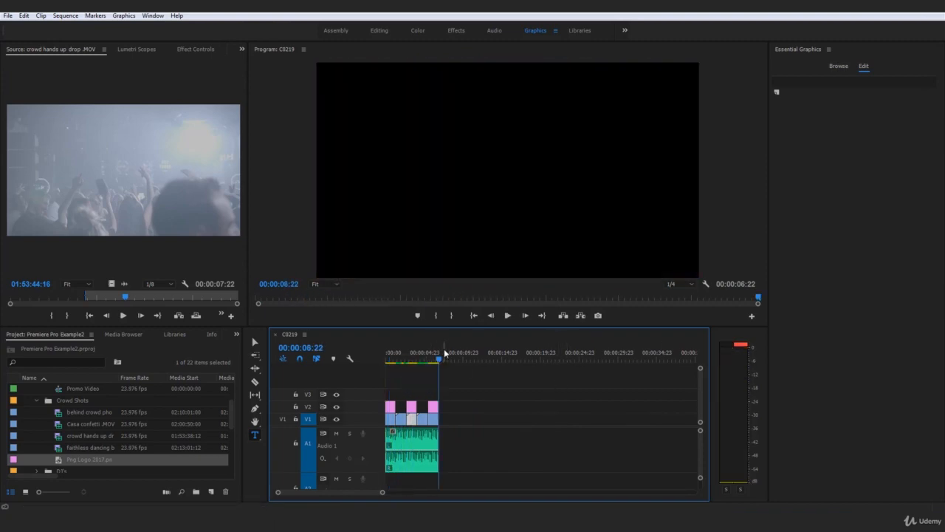
key("Home")
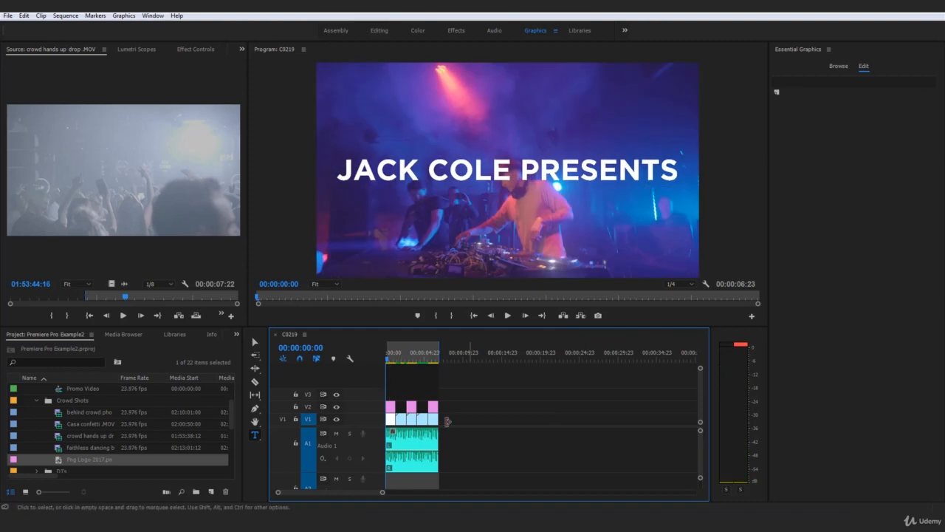
Render the whole sequence from In to Out and return the playhead to the start.
left_click(66, 16)
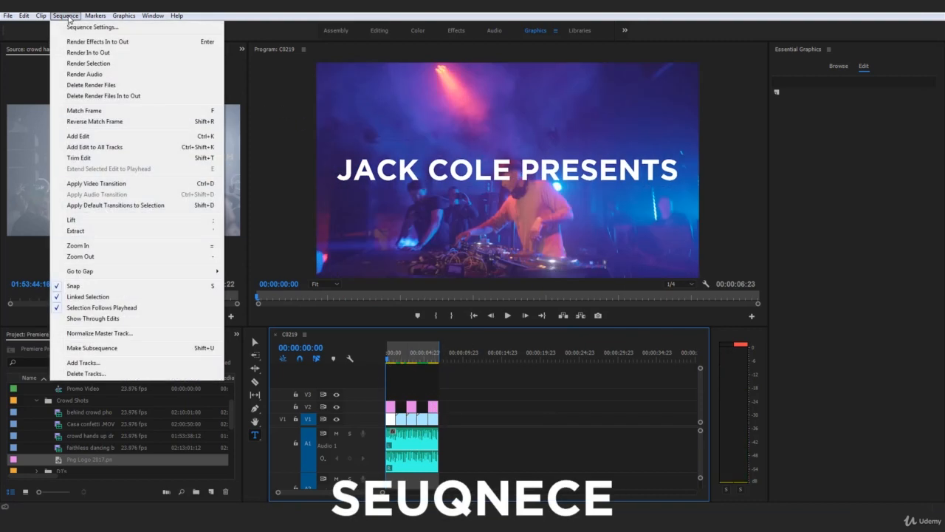
left_click(97, 53)
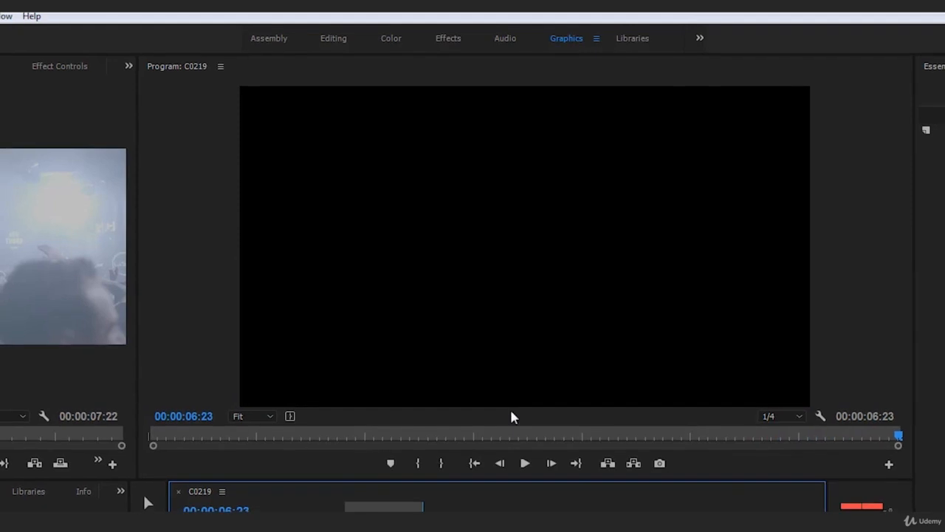
left_click(340, 528)
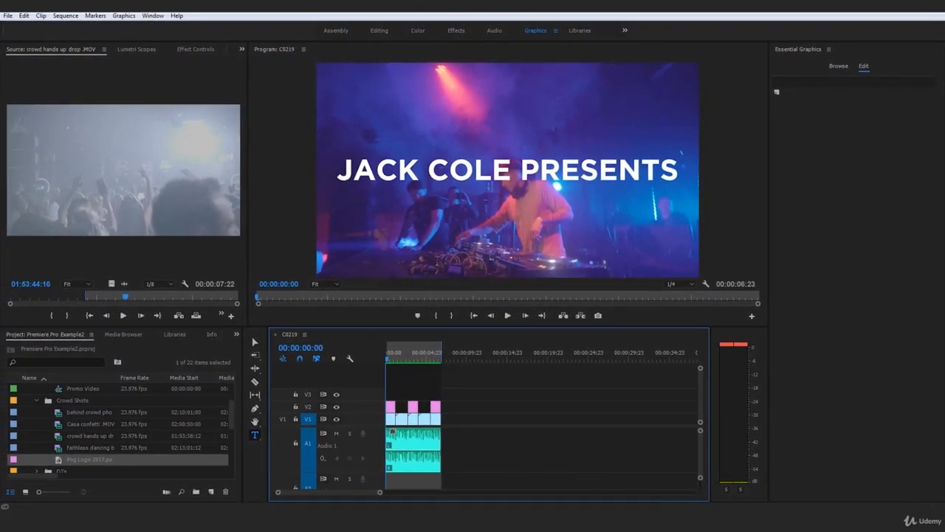
Scrub across the collaboration title and the logo, and play the rendered sequence from the beginning.
left_click(409, 359)
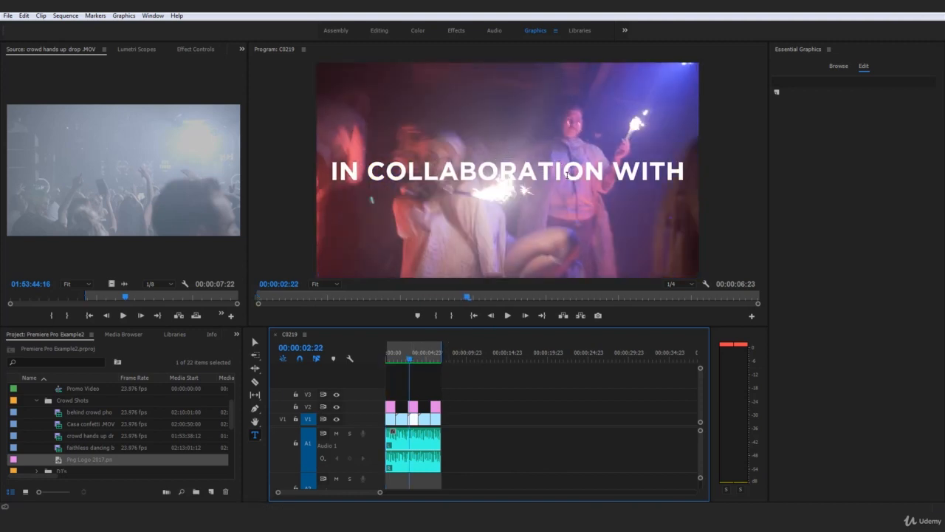
left_click_drag(426, 360, 435, 360)
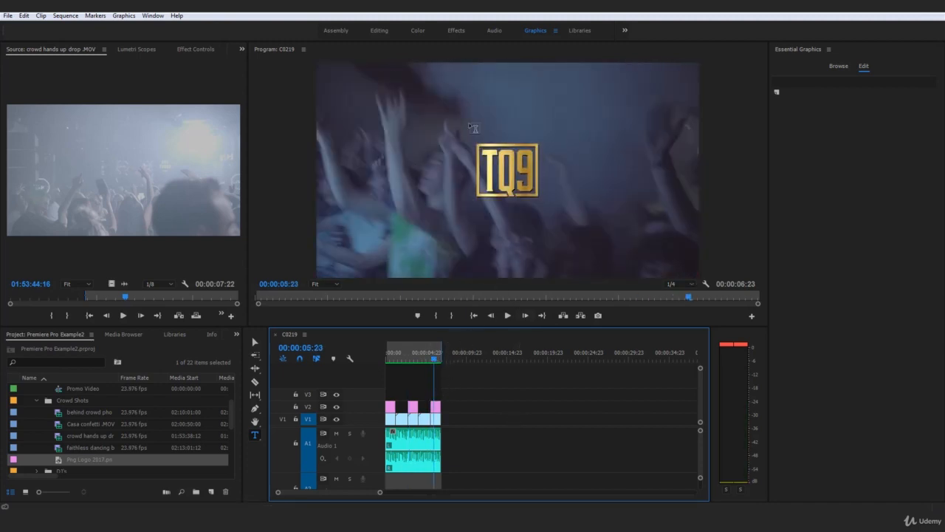
left_click_drag(432, 362, 409, 361)
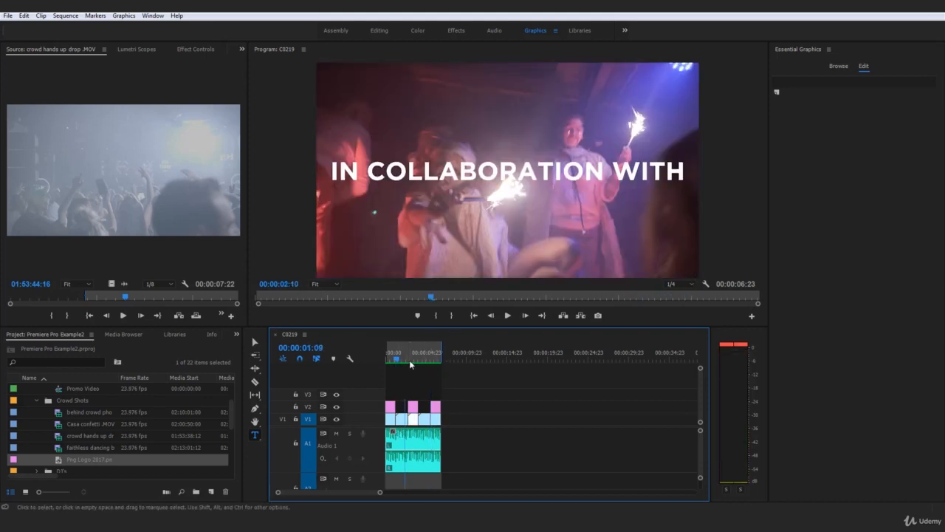
key("Home")
key("space")
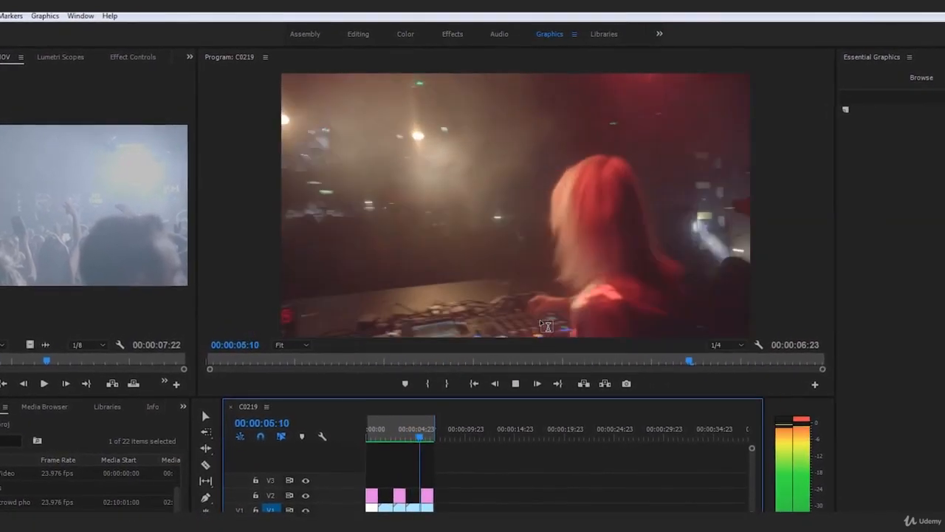
Examine the cut from the fourth clip to the logo shot, and return the playhead to the sequence start.
left_click(420, 435)
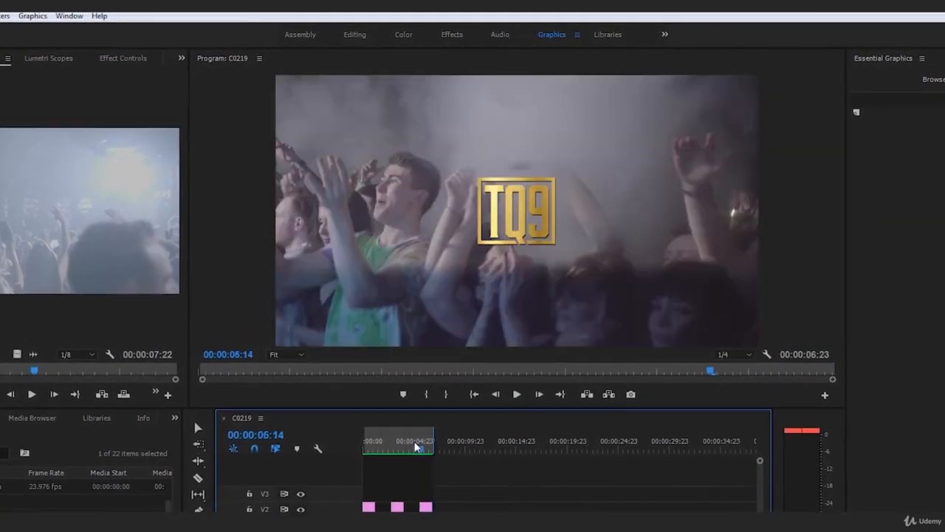
left_click(494, 402)
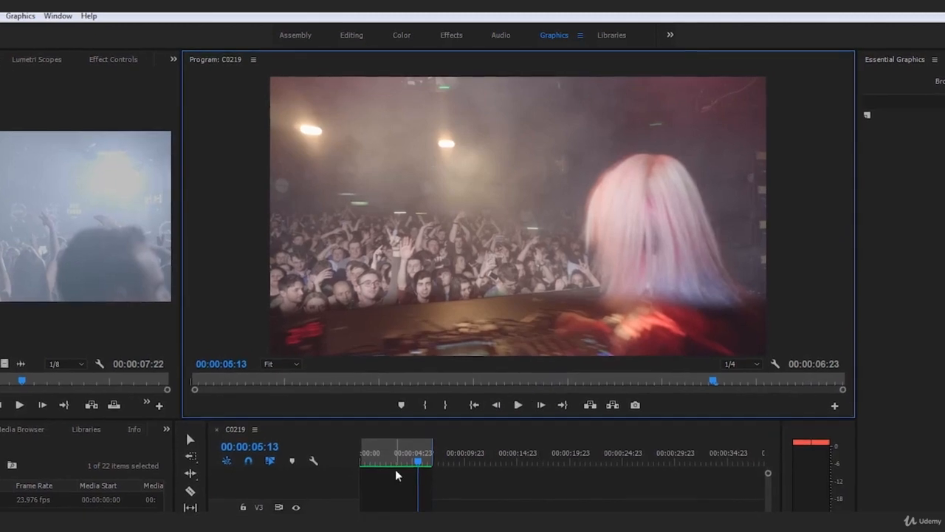
left_click(362, 447)
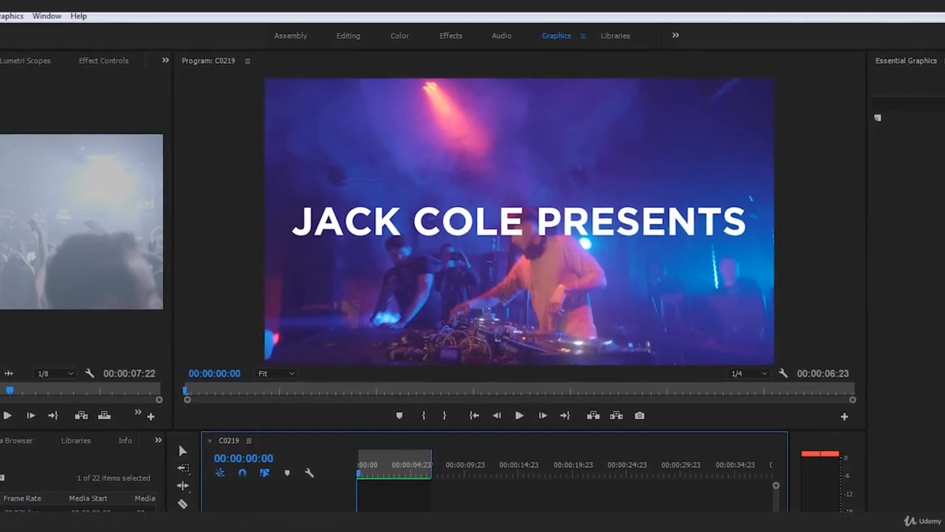
key("backslash")
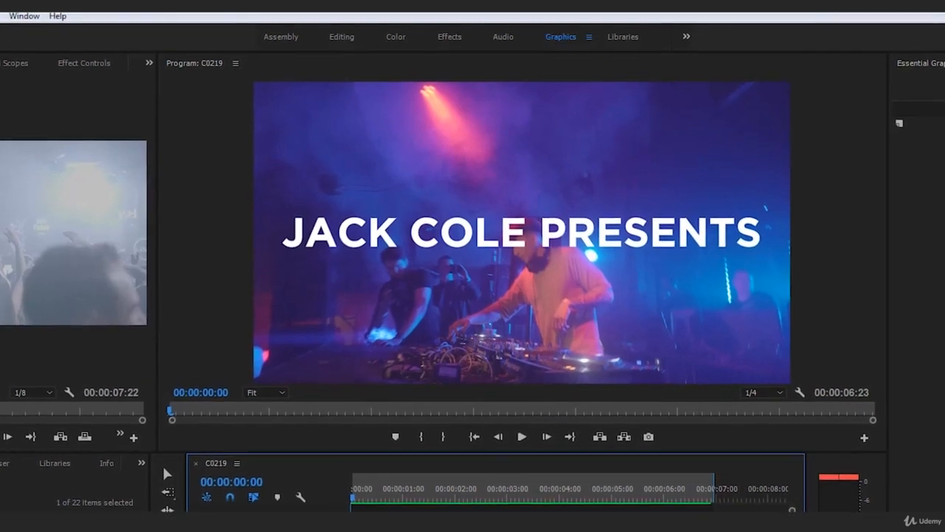
key("minus")
key("minus")
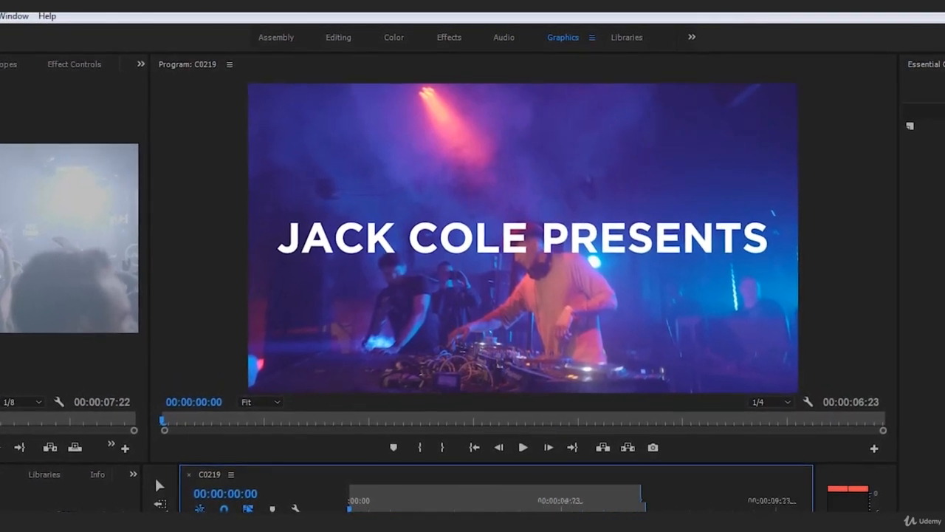